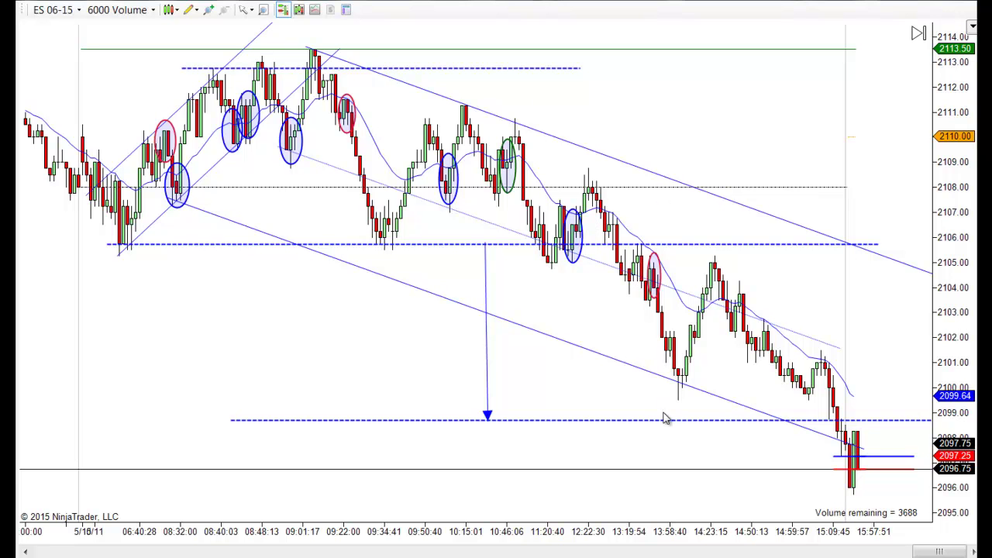
Shift the vertical projection arrow between the two lower dashed levels slightly to the left.
mouse_move(484, 377)
left_mouse_down()
mouse_move(489, 191)
mouse_move(480, 380)
left_mouse_up()
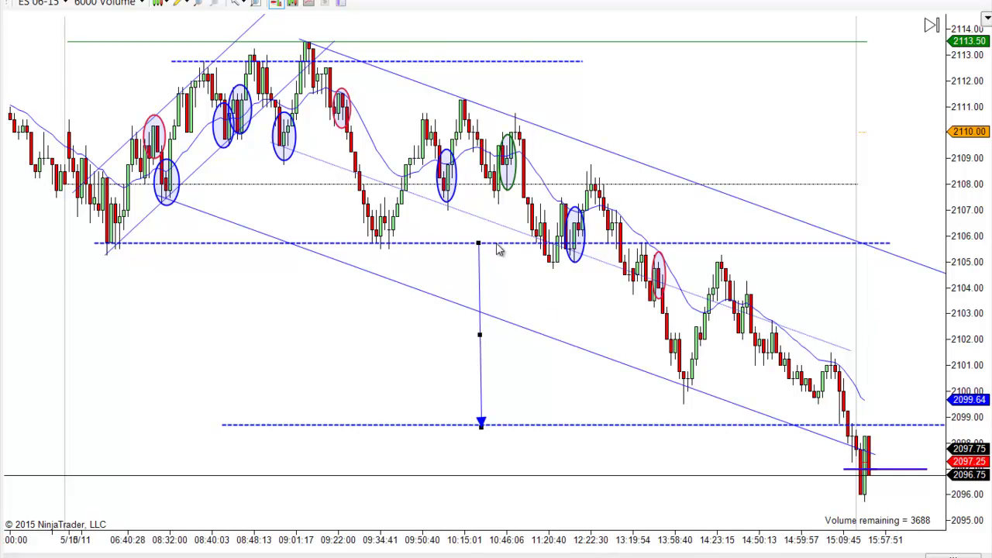
left_click(328, 259)
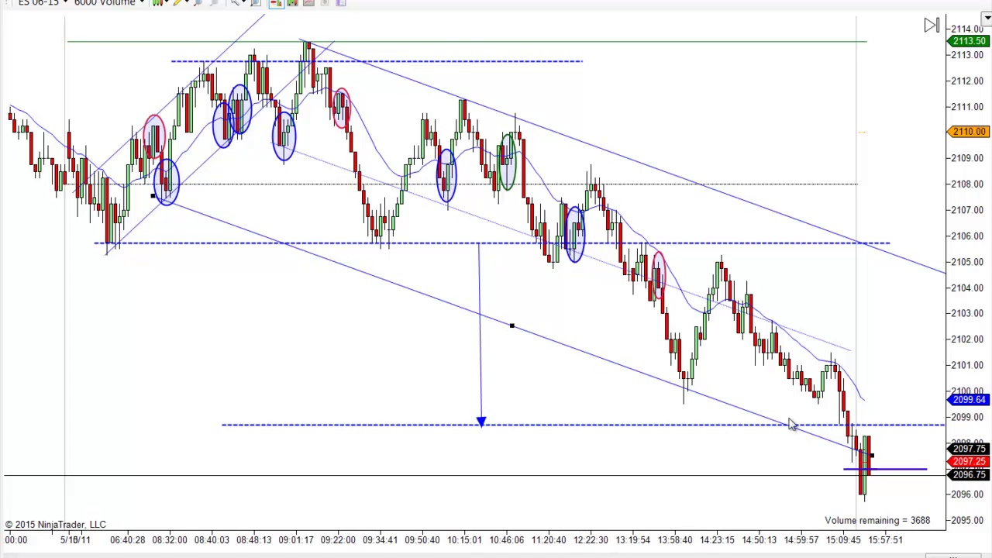
left_click(574, 390)
scroll(767, 150, "down", 1)
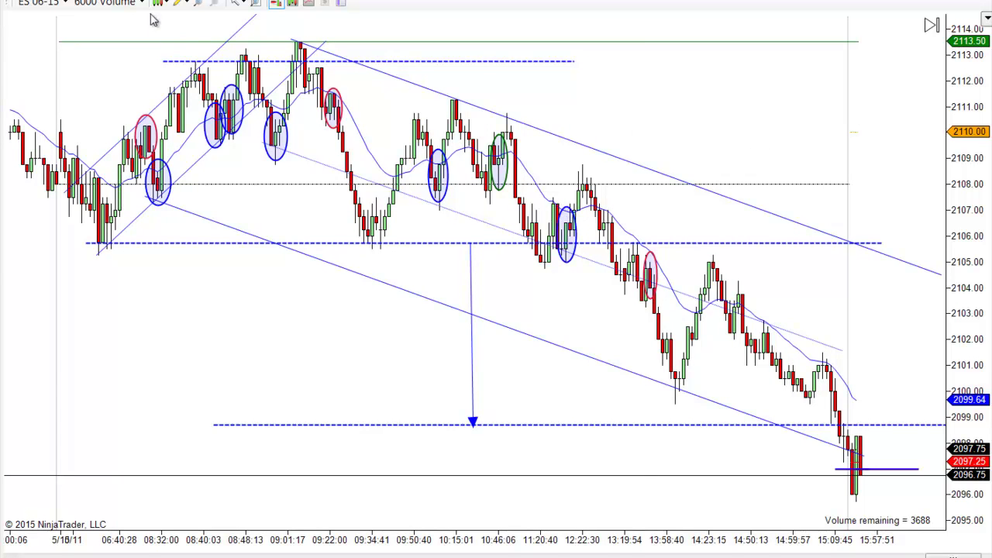
Draw a line up the rally from the 09:34 low at about 2105.75 to about 2111.
left_click(178, 4)
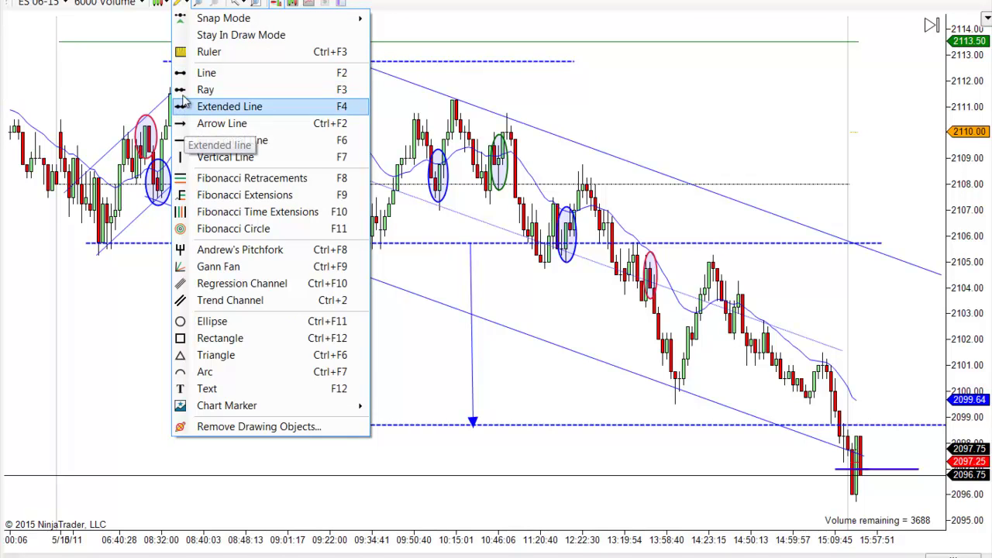
left_click(180, 72)
left_click(375, 245)
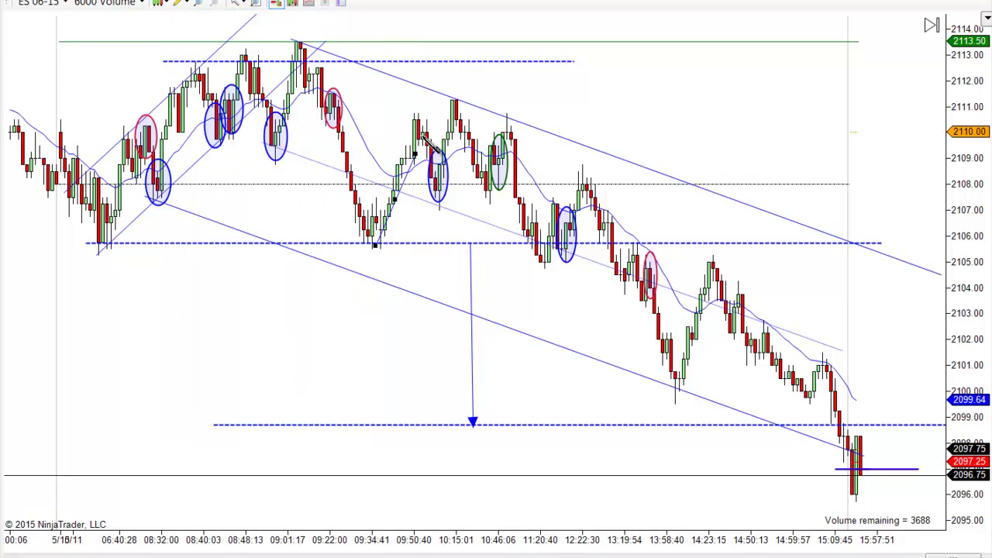
left_click(432, 103)
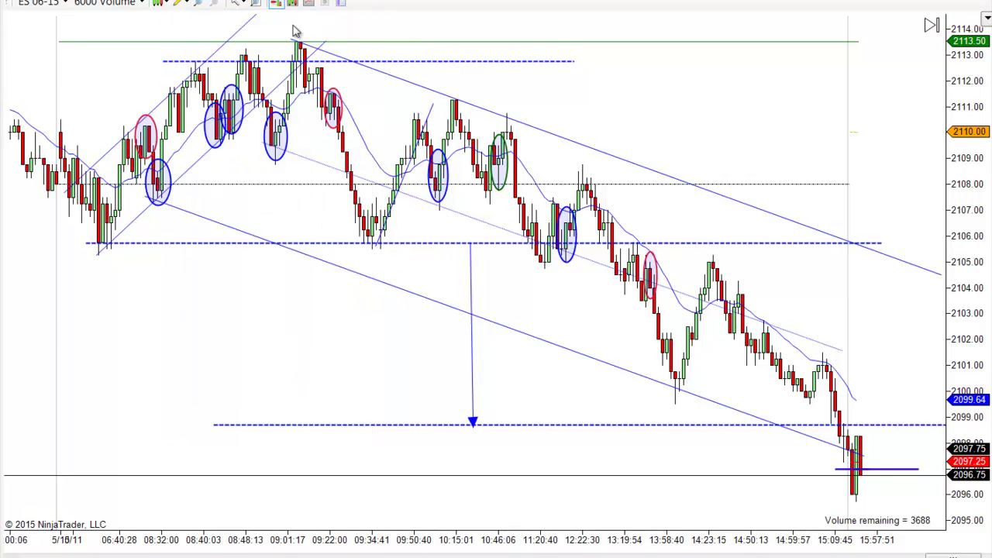
Draw a line down from the swing high near 10:15 at about 2111.25 to about 2107.25.
left_click(182, 6)
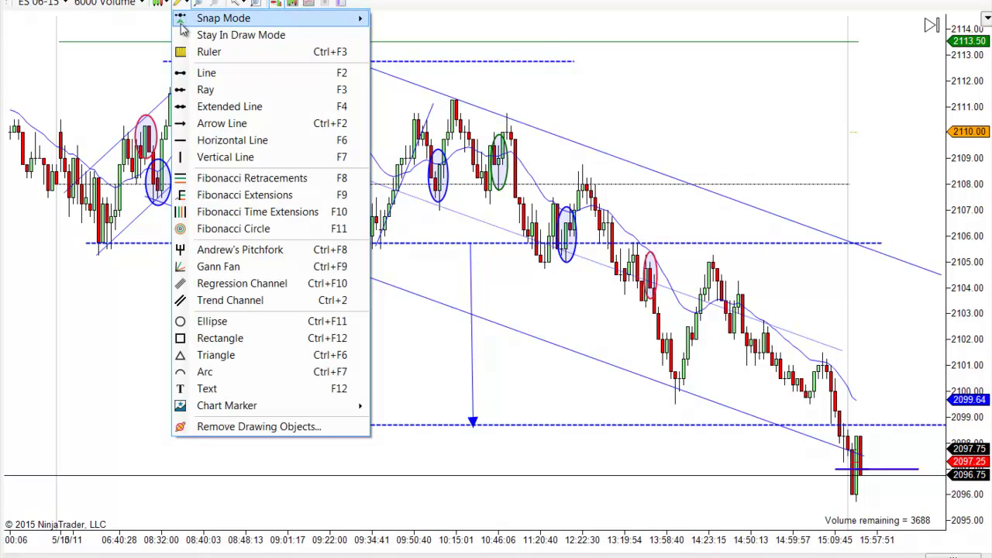
left_click(188, 74)
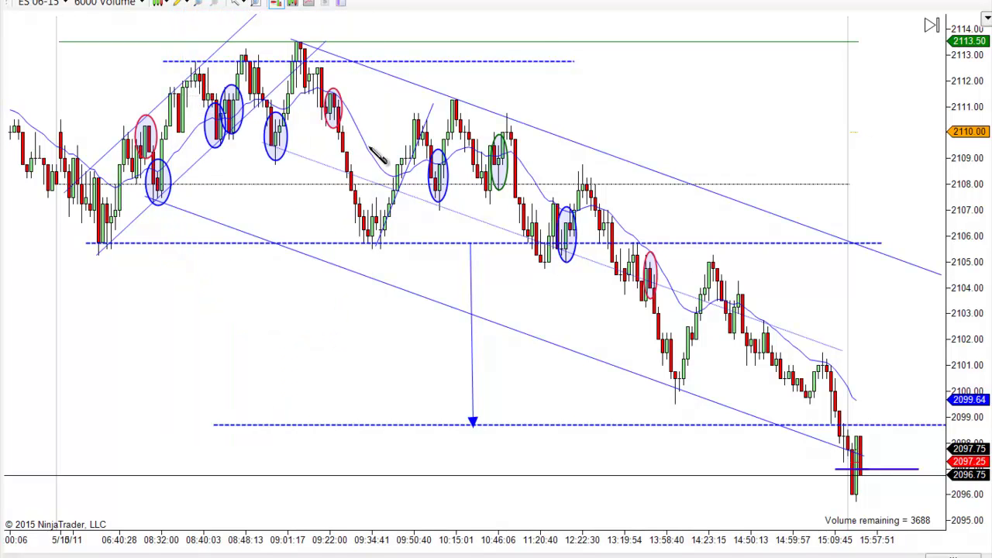
left_click(456, 100)
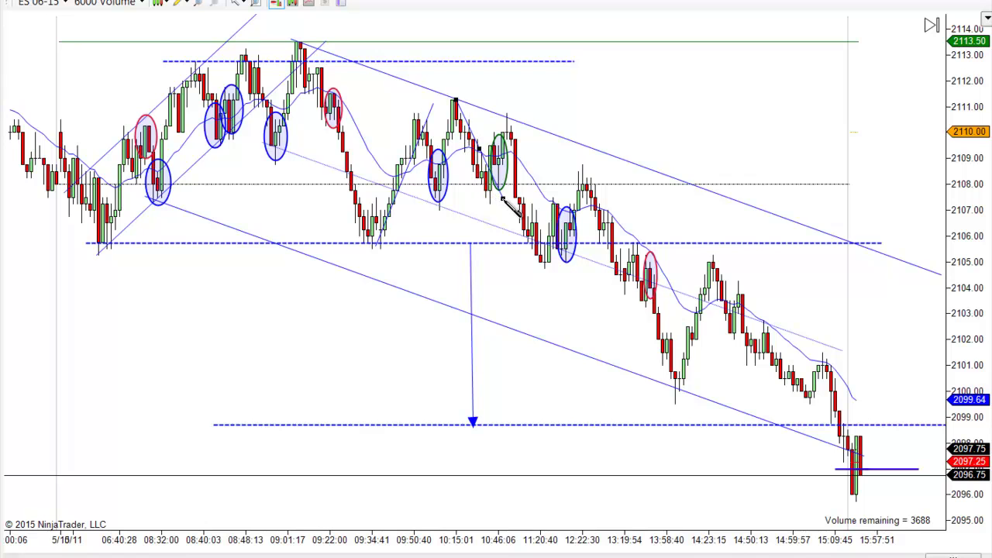
left_click(504, 205)
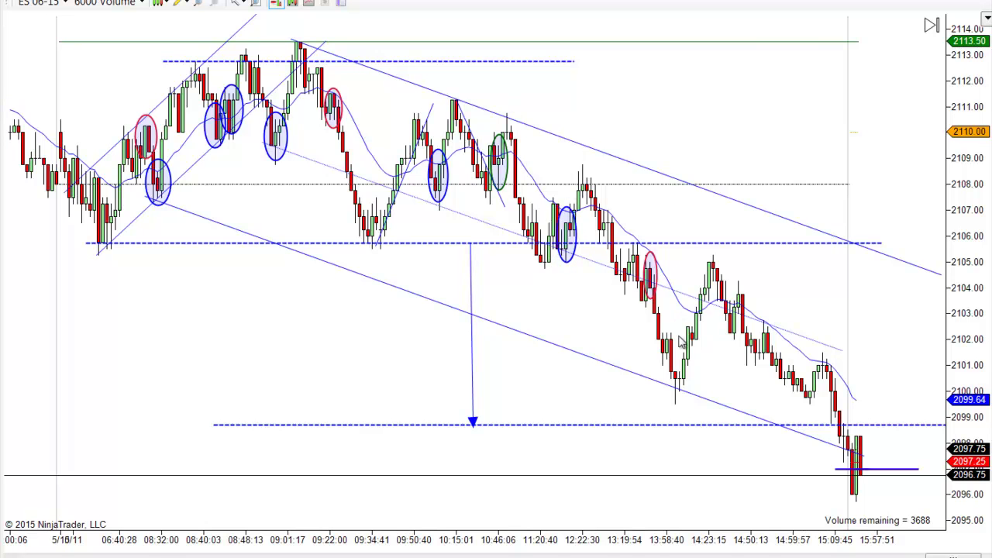
Draw a line up from the swing low near 11:20 at about 2104.75 to about 2108.5.
left_click(181, 4)
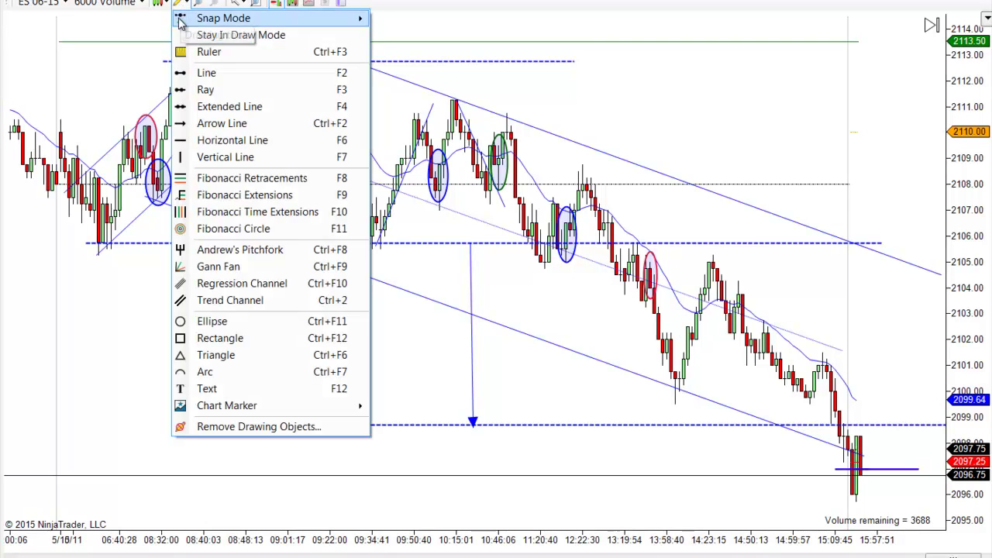
left_click(180, 89)
left_click(181, 4)
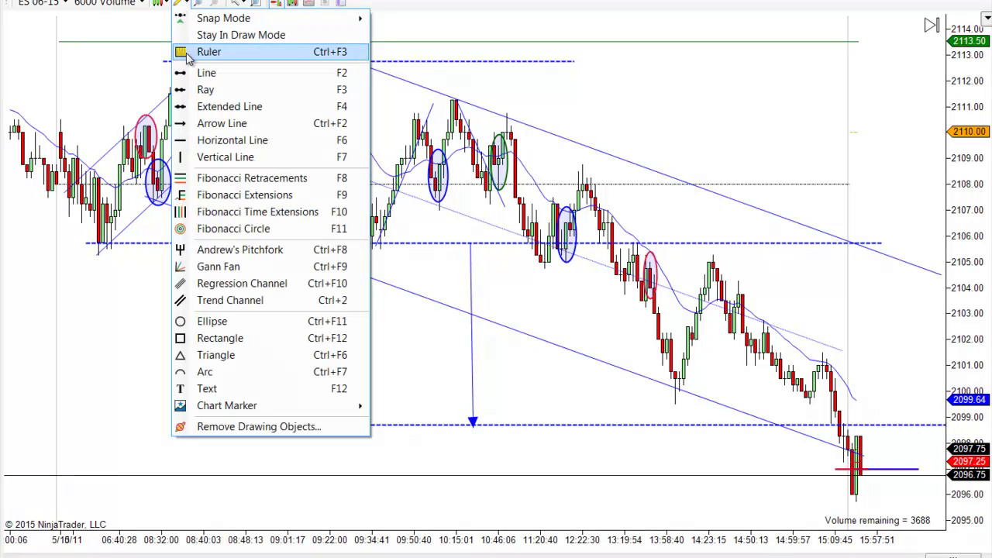
left_click(186, 73)
left_click(544, 265)
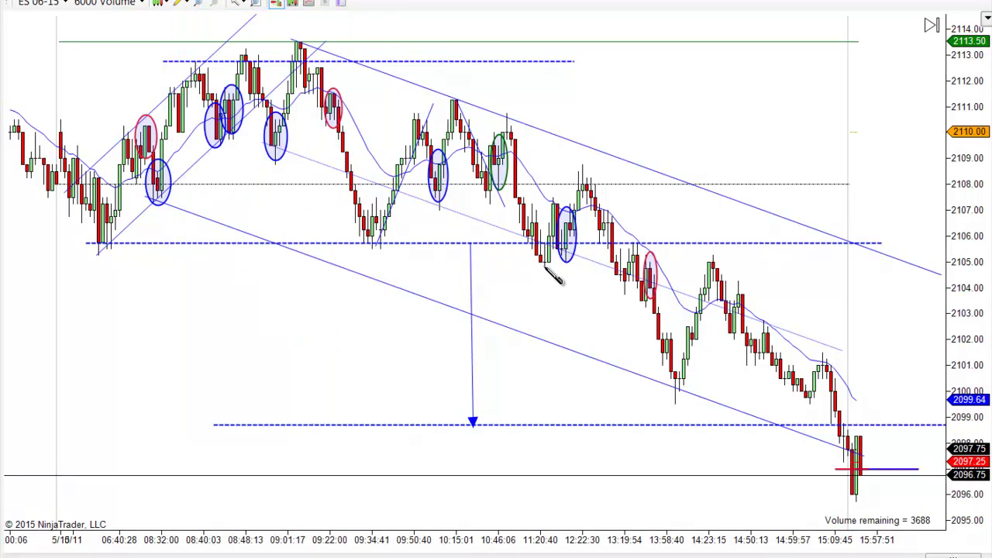
left_click(581, 174)
Draw a line down the decline from the swing high near 12:22 at about 2108.75 to about 2099.
left_click(178, 5)
left_click(180, 76)
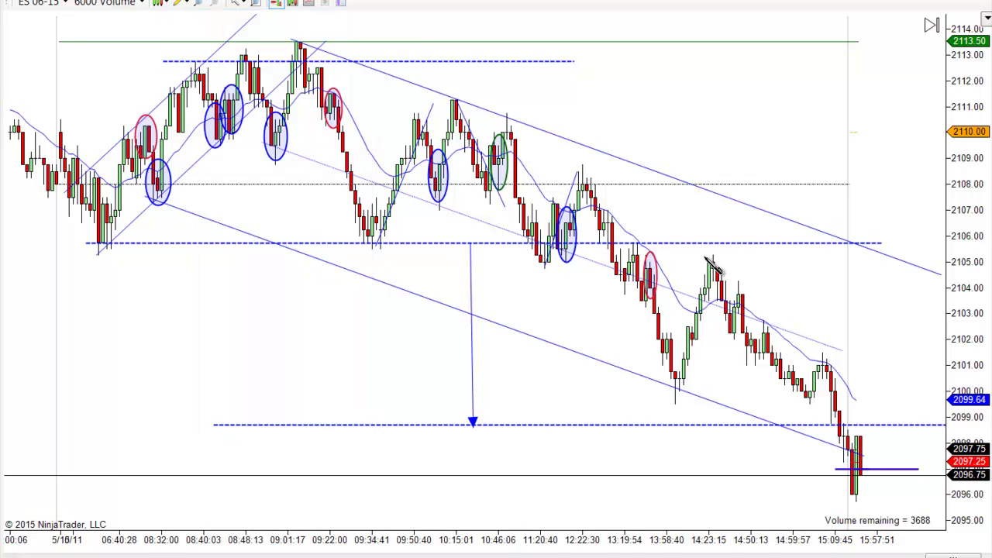
left_click(582, 165)
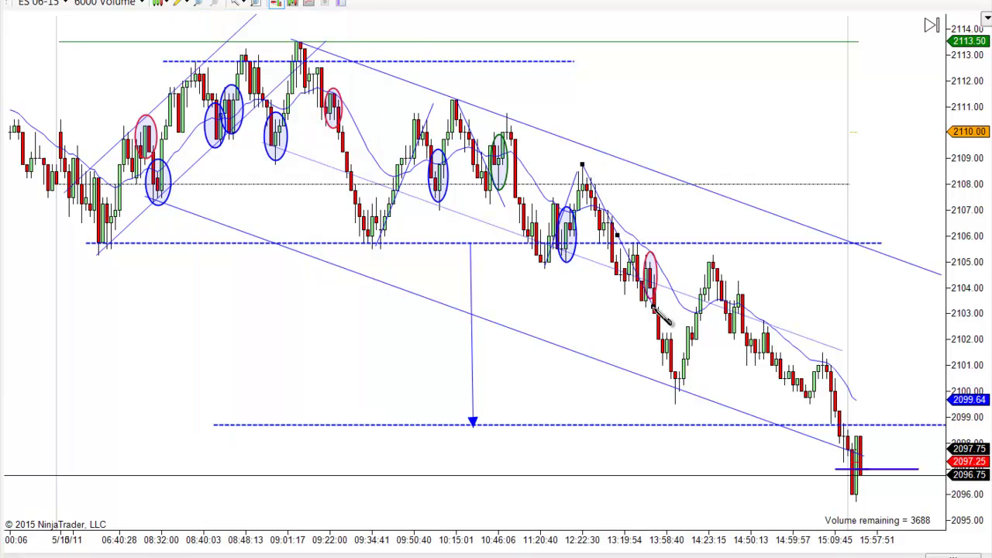
left_click(707, 414)
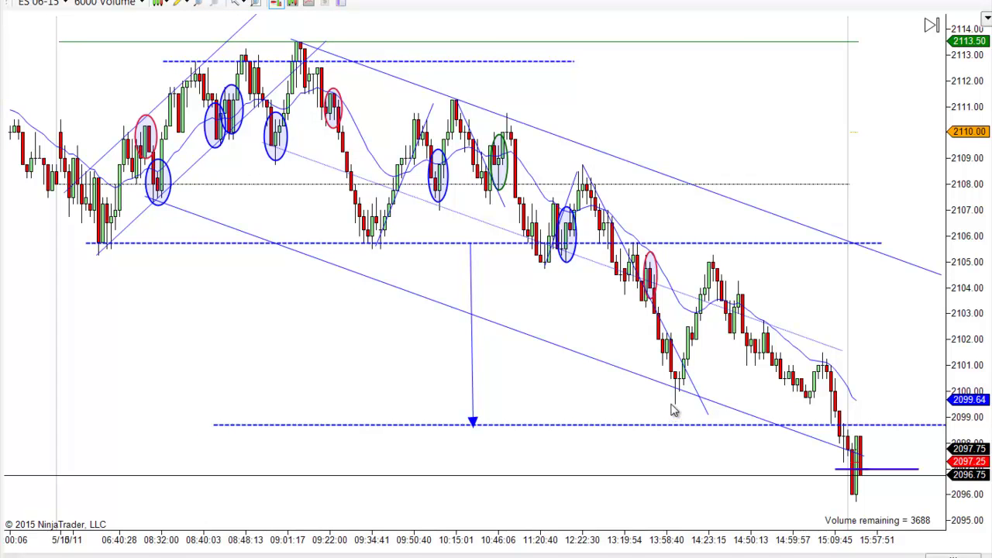
Draw a line up the rally from the swing low near 13:58 at about 2099.5 to about 2106.5.
left_click(180, 3)
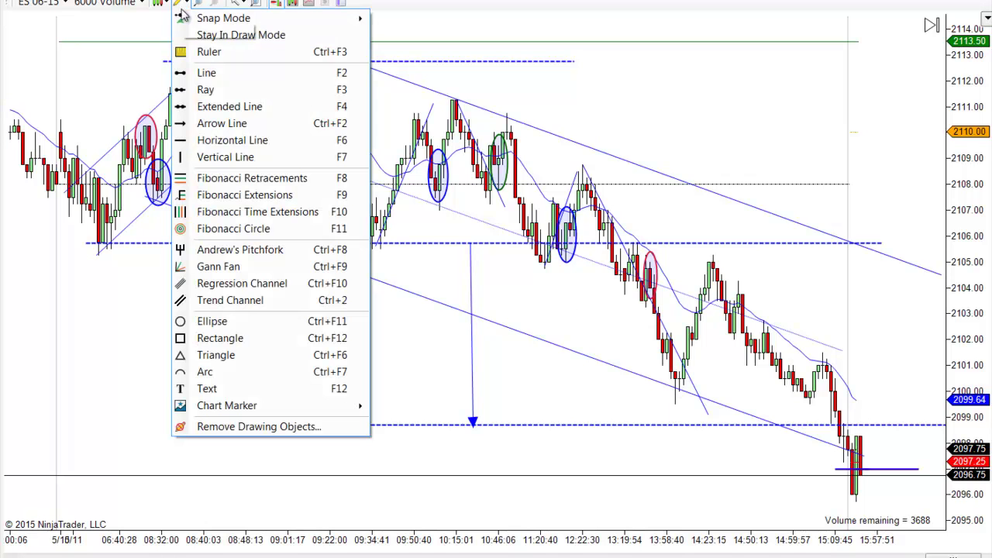
left_click(200, 71)
left_click(673, 401)
left_click(729, 225)
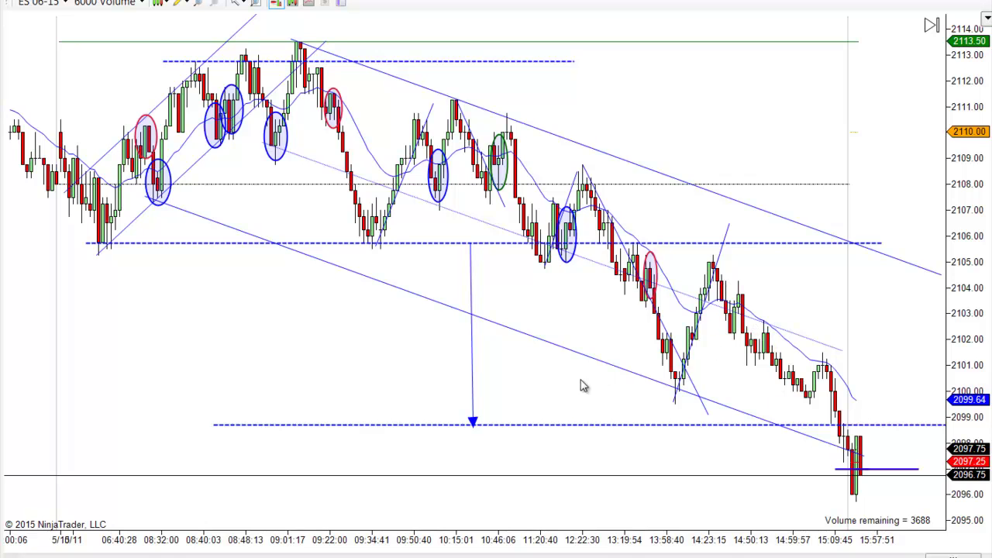
Examine the earlier part of the session up close, covering the rising channel, the circled setups and the swings up to about 12:16.
left_click_drag(543, 399, 601, 403)
left_click_drag(603, 403, 669, 411)
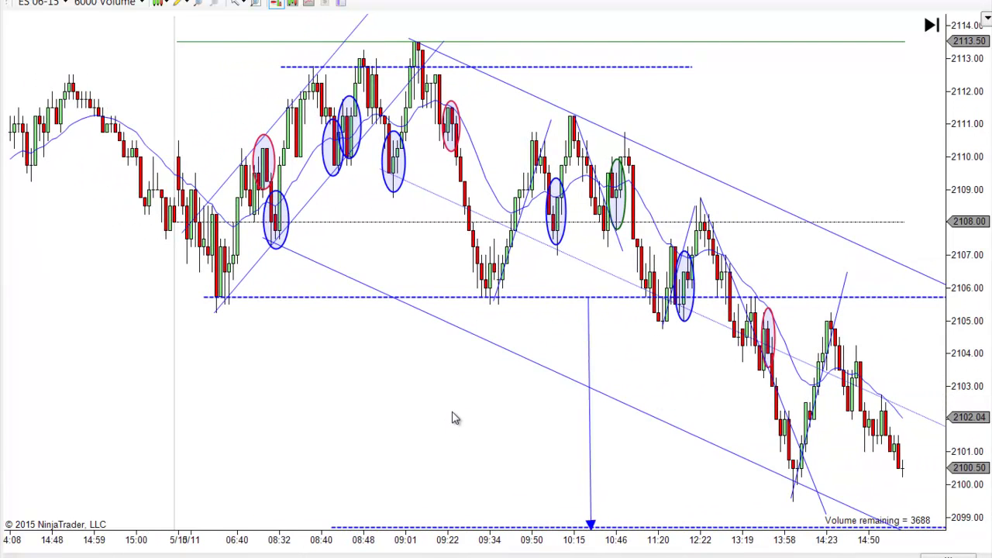
scroll(454, 417, "up", 3)
left_click_drag(337, 443, 543, 457)
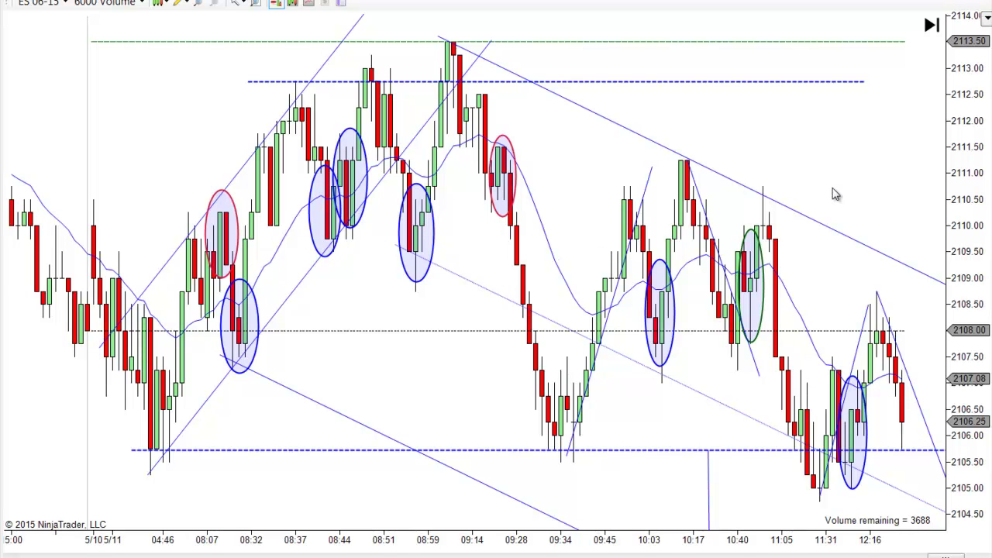
scroll(830, 199, "down", 3)
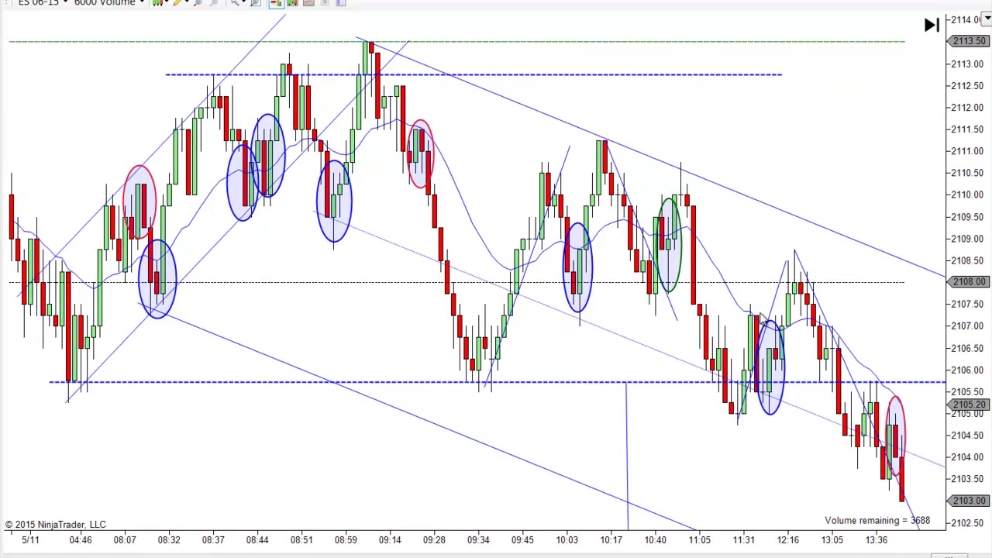
scroll(811, 132, "up", 2)
scroll(811, 132, "up", 2)
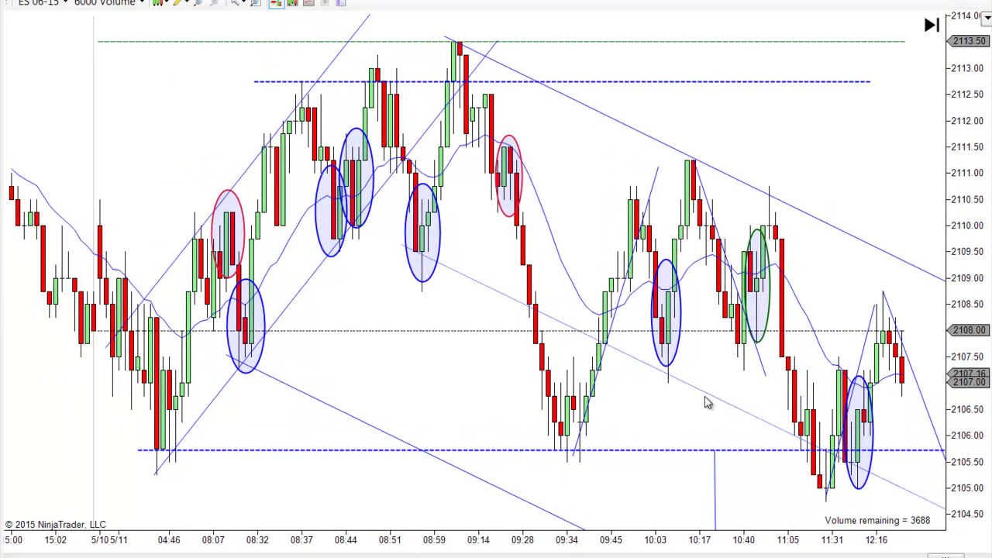
mouse_move(857, 153)
left_mouse_down()
mouse_move(746, 152)
mouse_move(904, 148)
mouse_move(877, 149)
left_mouse_up()
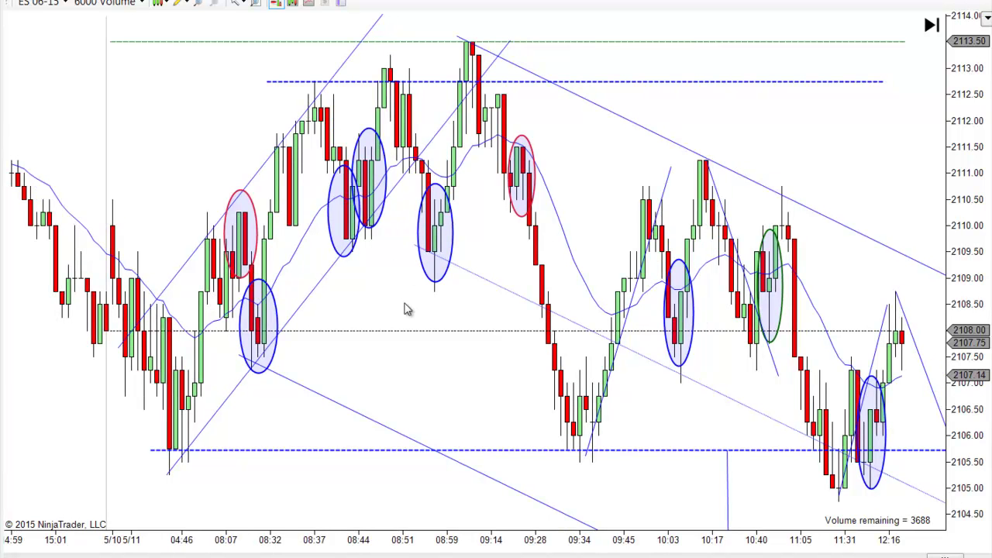
left_click_drag(377, 312, 403, 310)
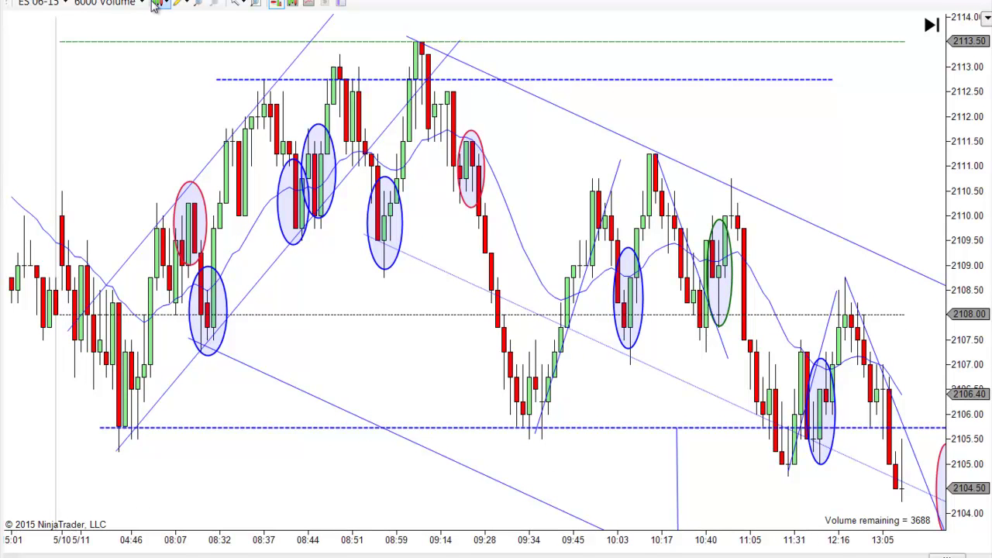
Draw a line along the first decline from the 2113.50 high and adjust it to end near the 09:34 low at about 2105.25.
left_click(177, 3)
left_click(193, 76)
left_click(423, 44)
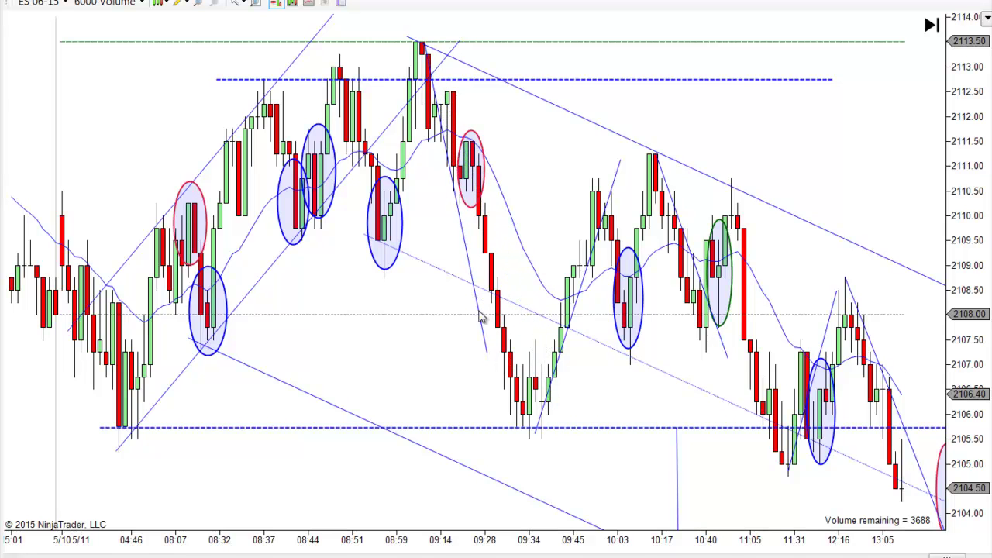
left_click(486, 426)
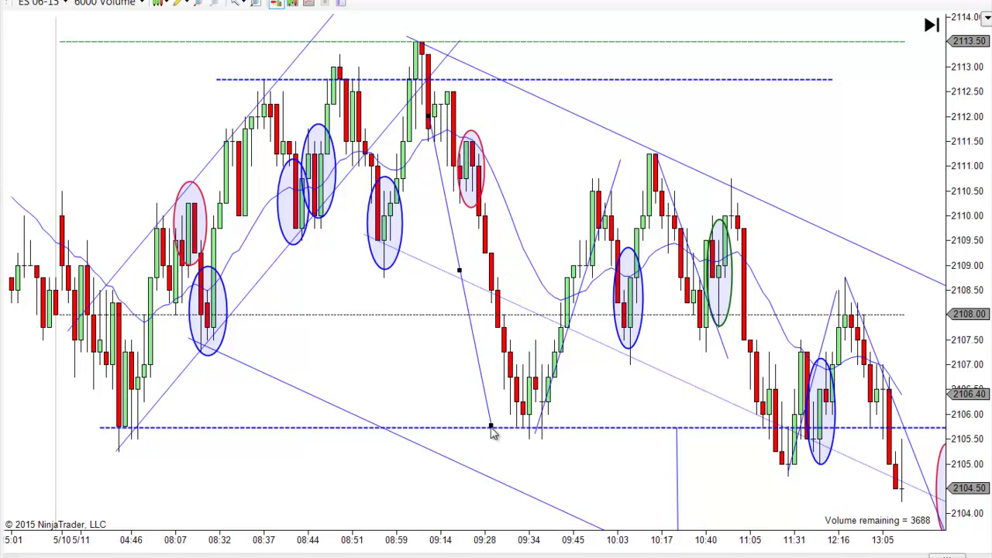
left_click_drag(489, 425, 544, 452)
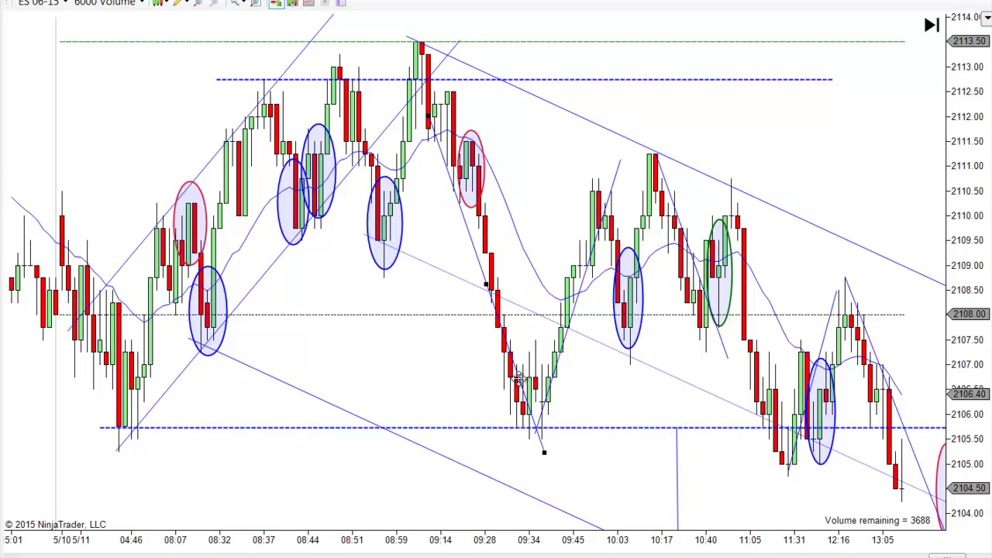
Place a parallel copy of the steep decline line above it to form a narrow falling channel around the first leg down.
left_click_drag(518, 379, 509, 302)
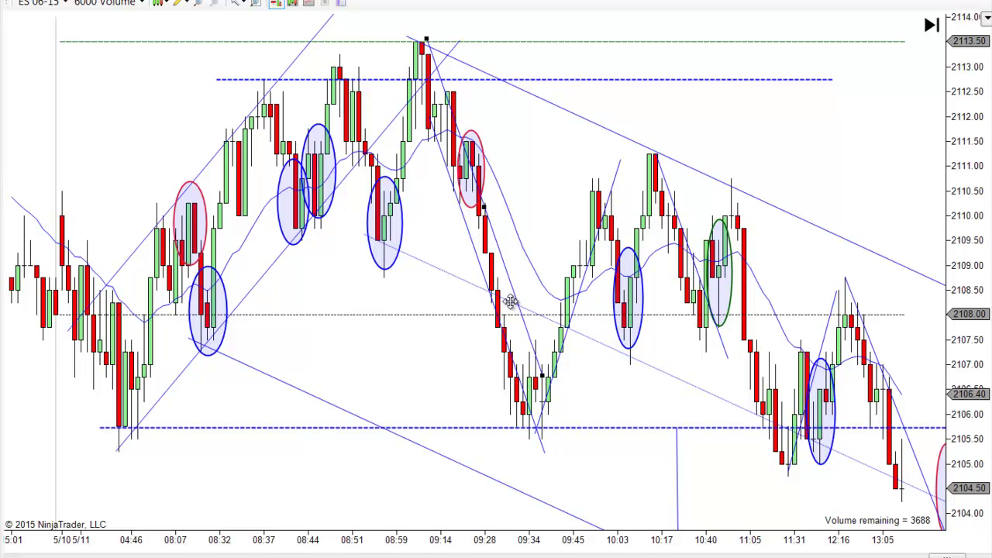
left_click(510, 301)
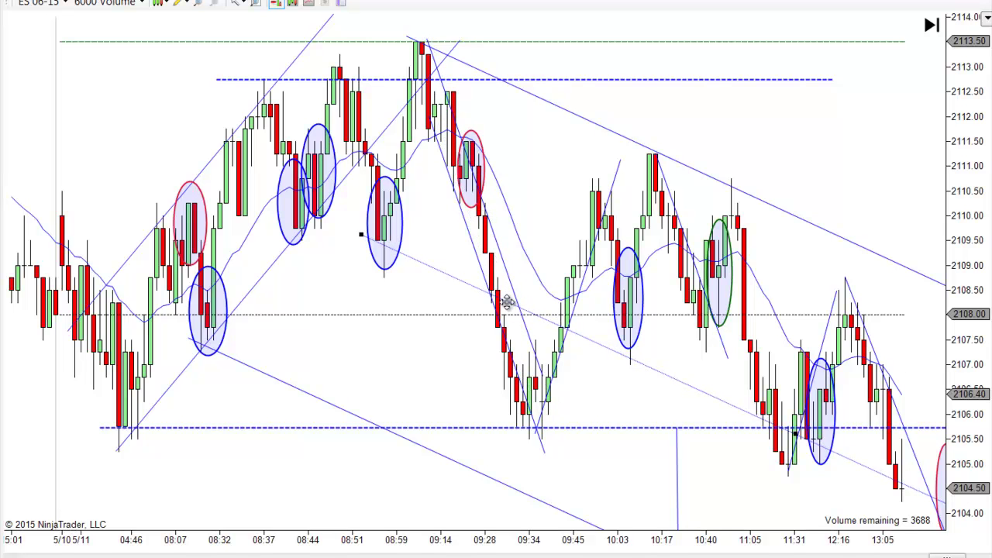
left_click_drag(510, 282, 517, 286)
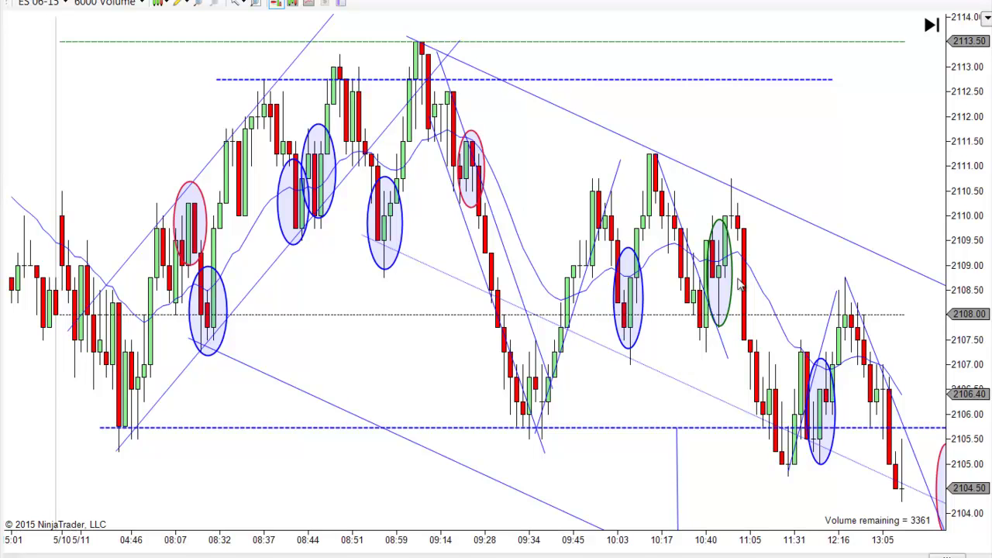
Draw an arrow line down the first decline from the 2113.50 high and shift it to start at the 2111.25 high as a projection.
left_click_drag(637, 396, 556, 391)
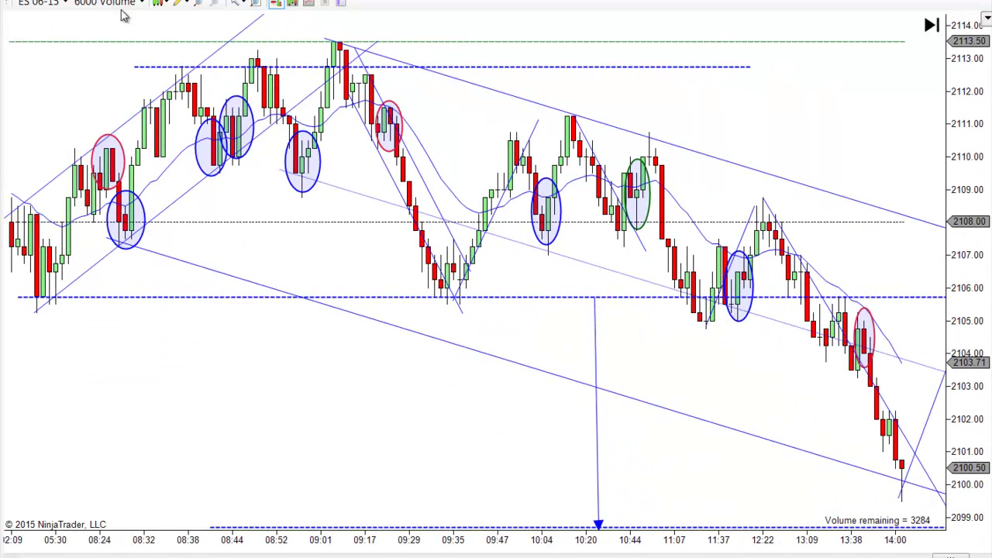
left_click(178, 3)
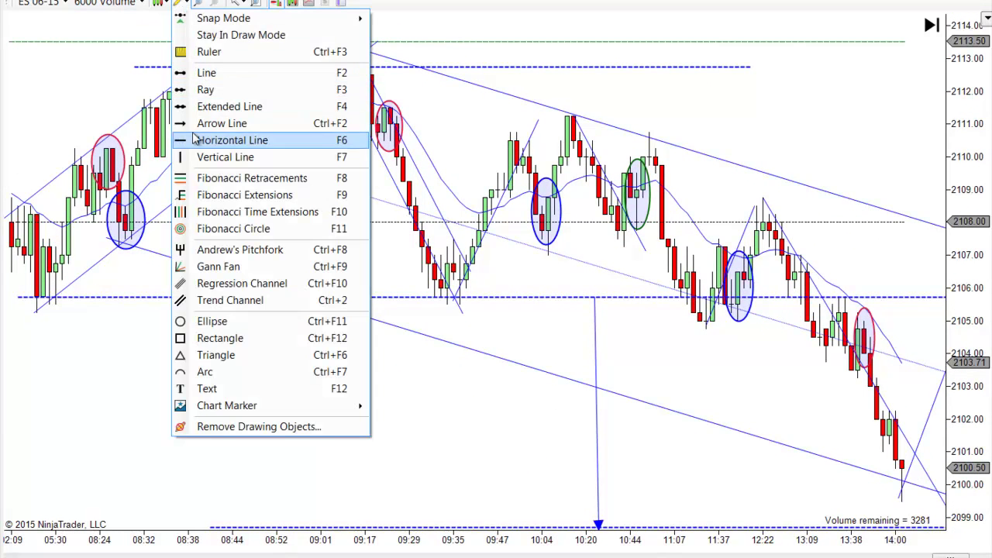
left_click(221, 123)
left_click(332, 41)
left_click(457, 297)
mouse_move(393, 169)
left_mouse_down()
mouse_move(455, 208)
mouse_move(658, 251)
mouse_move(701, 248)
mouse_move(706, 257)
mouse_move(629, 238)
left_mouse_up()
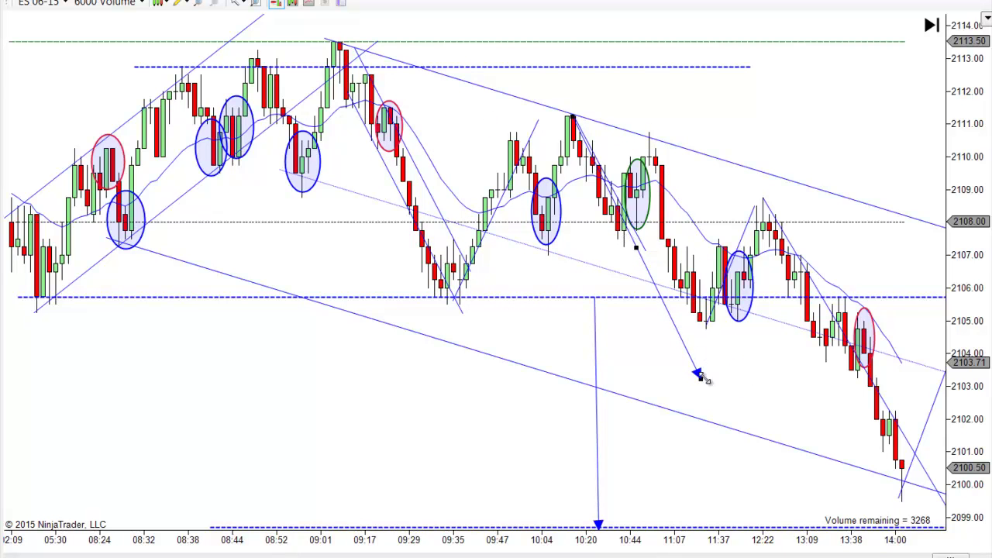
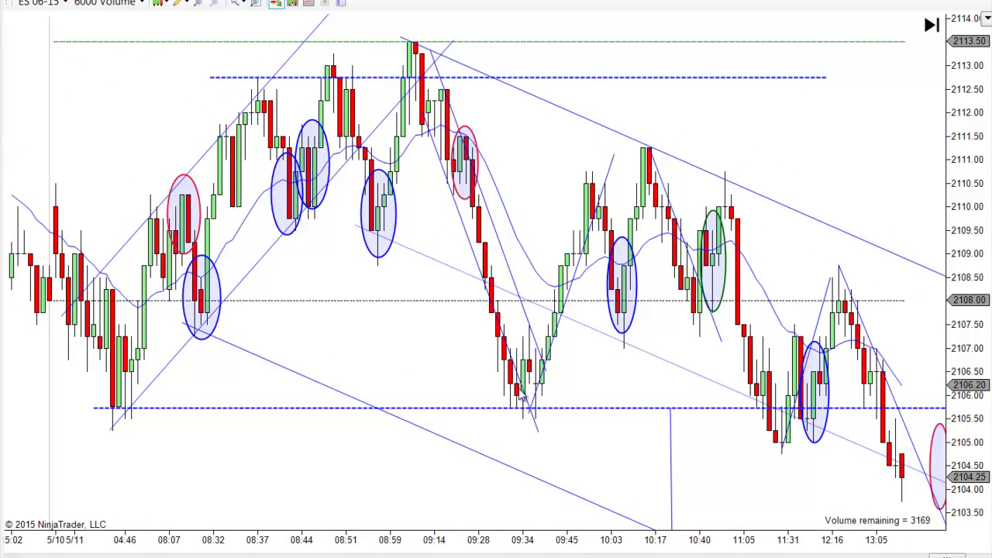
scroll(542, 388, "down", 3)
scroll(534, 379, "down", 2)
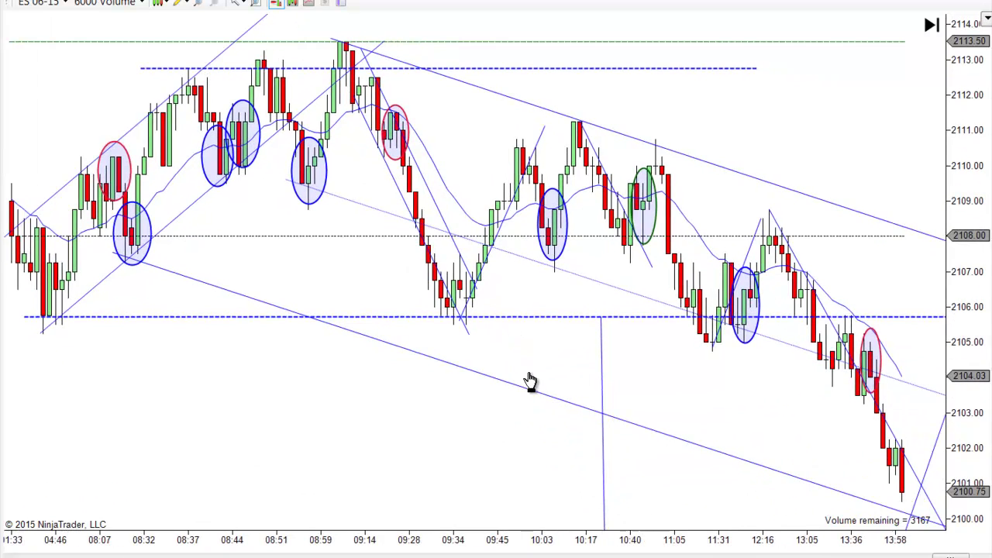
Steepen the line along the upswing from the 09:40 low to end at about 2111.3 and place a parallel copy above it.
scroll(543, 375, "down", 2)
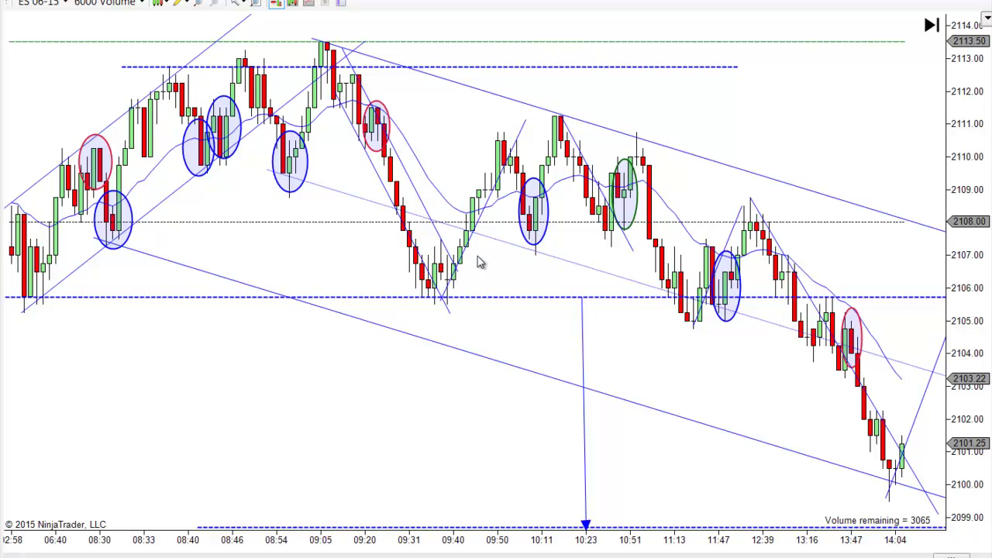
left_click(471, 251)
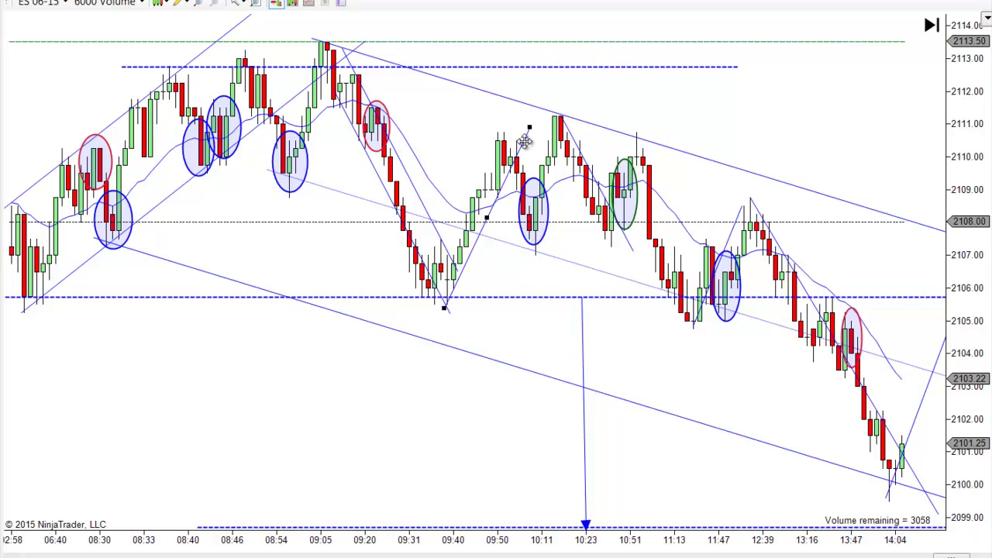
left_click_drag(530, 128, 515, 113)
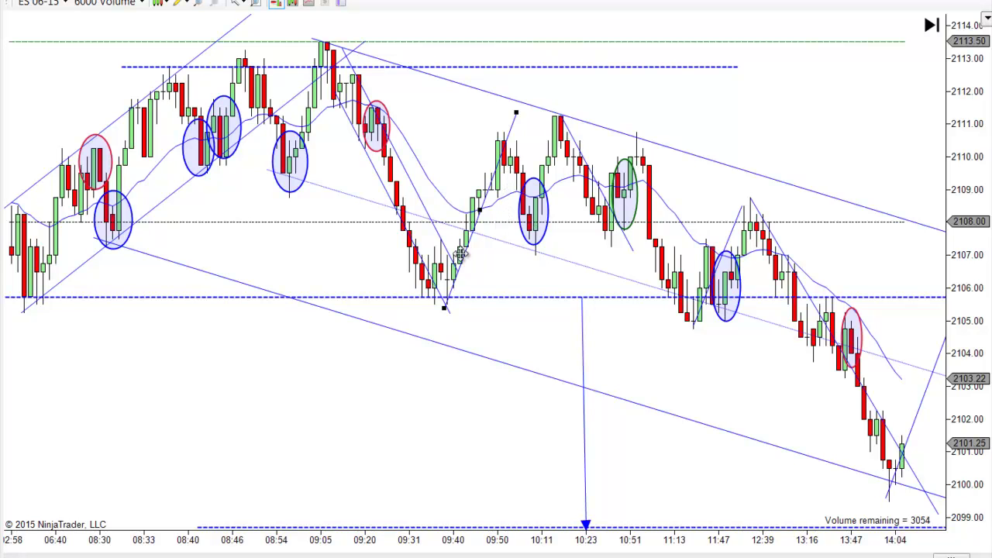
left_click_drag(464, 255, 455, 241)
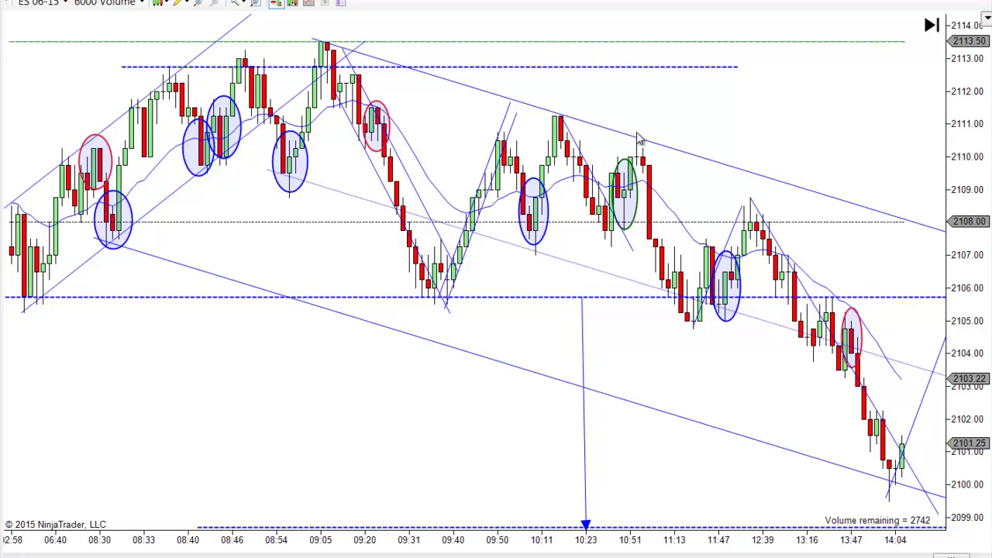
Copy the red ellipse from the first decline and place it around the swing high at about 2110.75, just before 11:00.
scroll(697, 132, "down", 2)
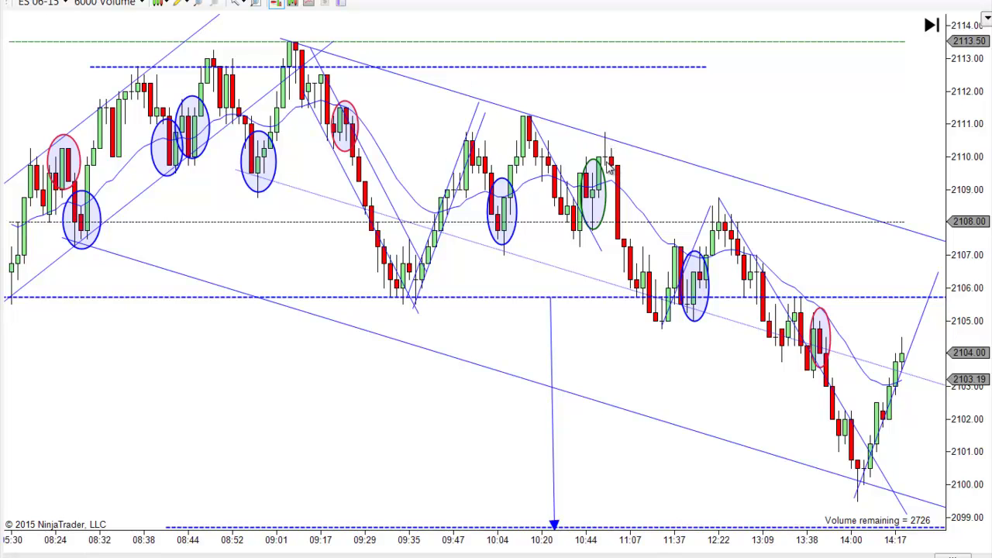
left_click(357, 109)
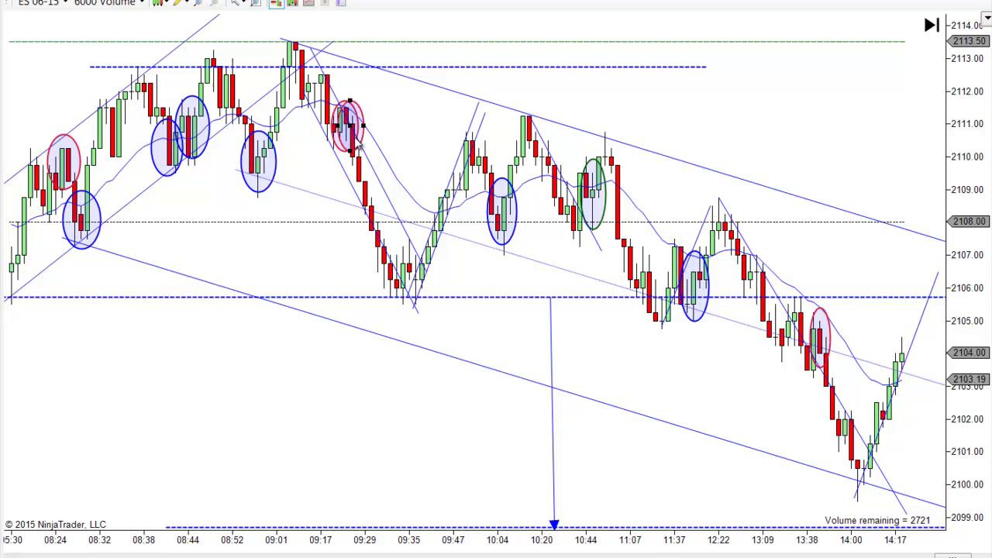
key("ctrl+c")
key("ctrl+v")
left_click_drag(473, 148, 634, 141)
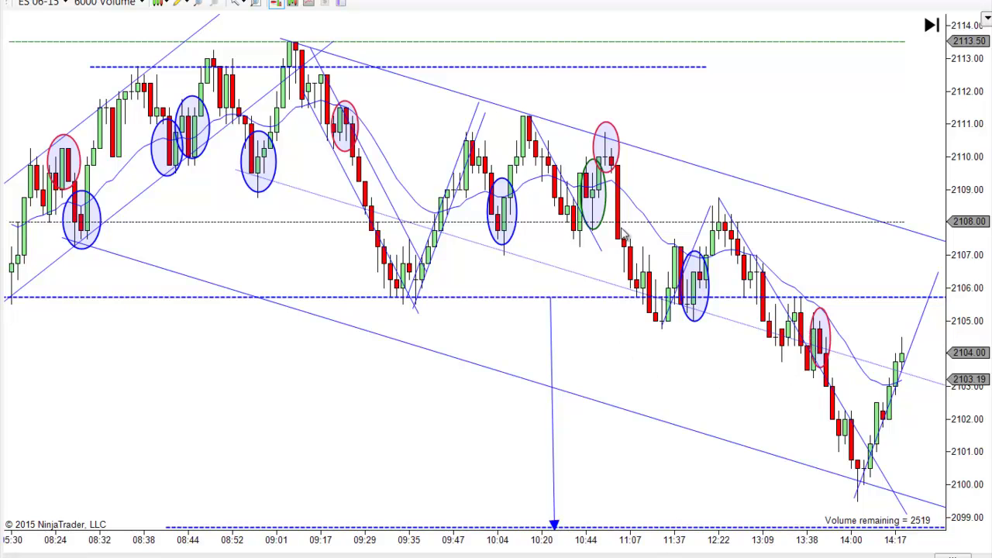
Shift the lower line of the large falling channel slightly down.
scroll(635, 380, "up", 2)
scroll(691, 417, "down", 3)
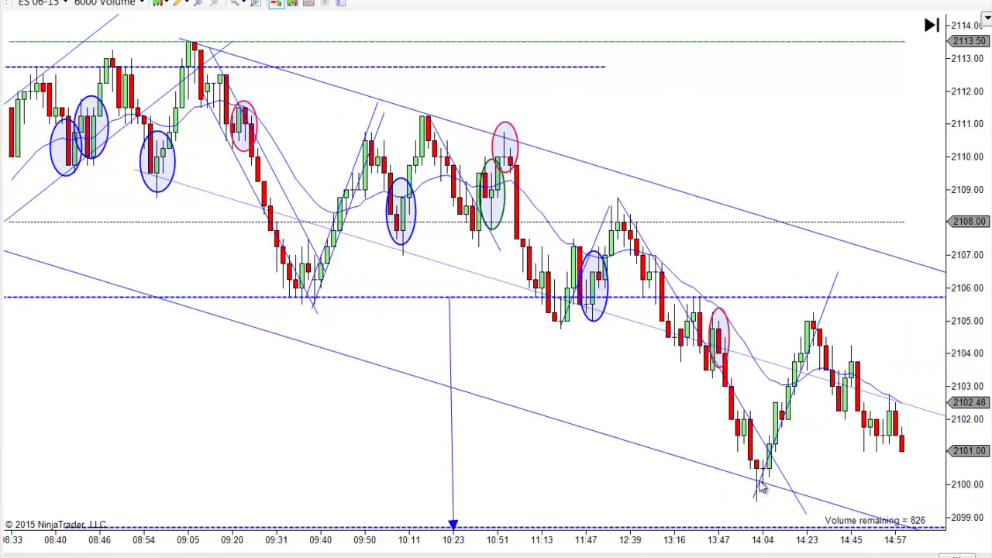
scroll(627, 395, "up", 2)
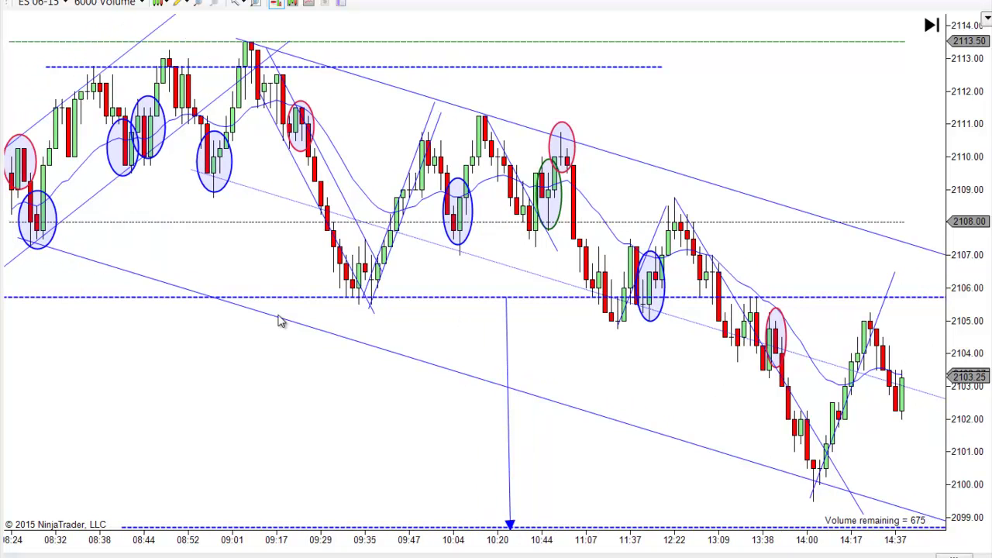
left_click(308, 329)
left_click_drag(308, 329, 307, 331)
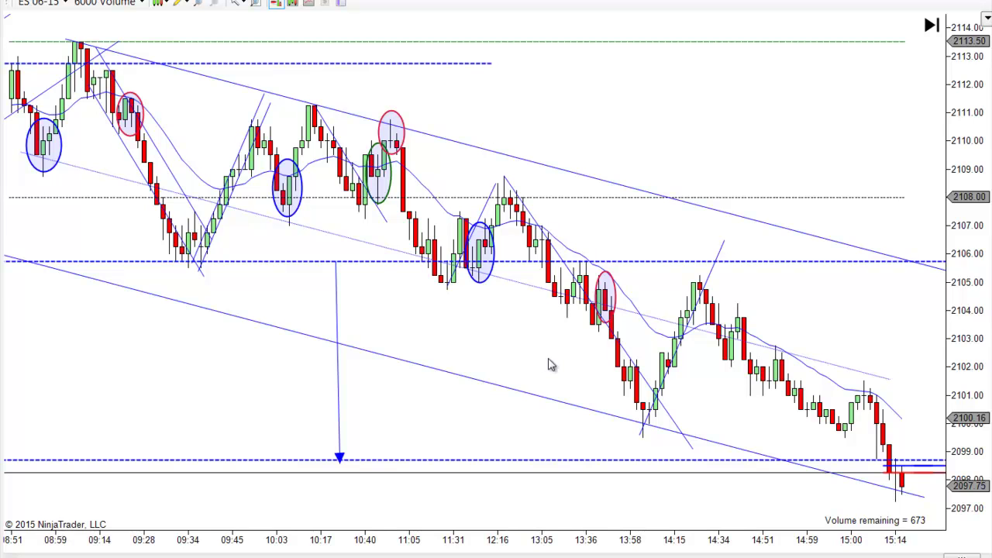
Examine the price action leading into the 5/11 session, going back through the previous session to the start of 5/8.
scroll(614, 374, "up", 5)
scroll(617, 372, "up", 4)
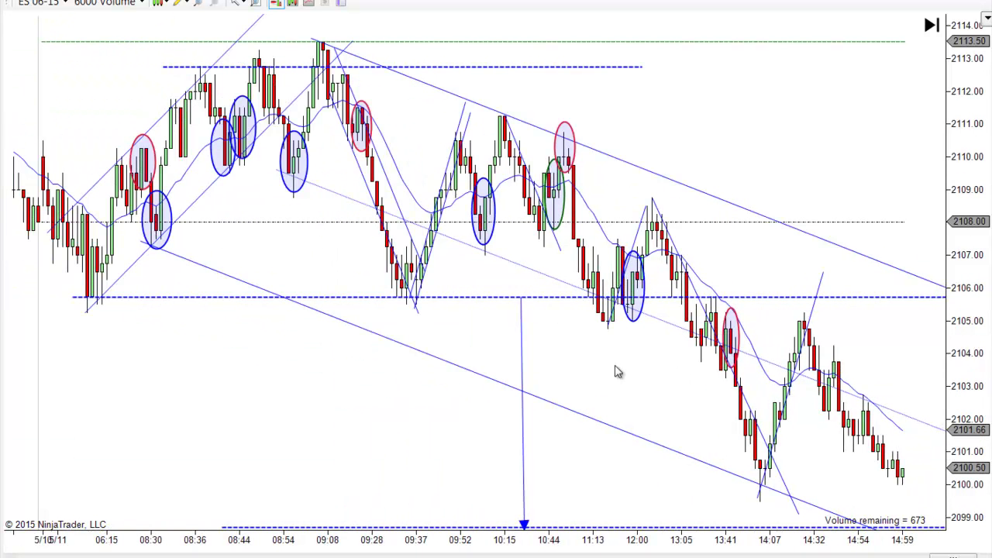
scroll(390, 469, "up", 2)
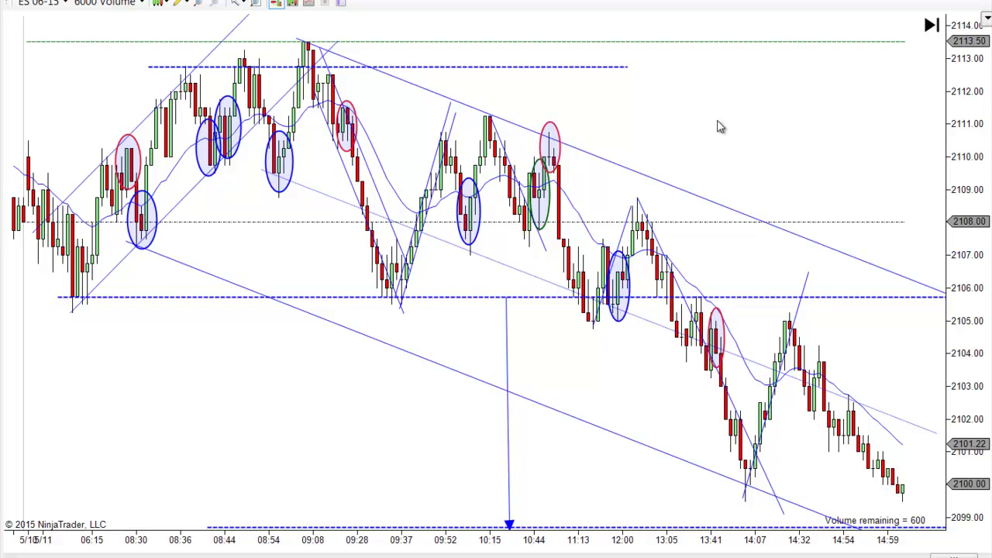
left_click_drag(734, 106, 873, 133)
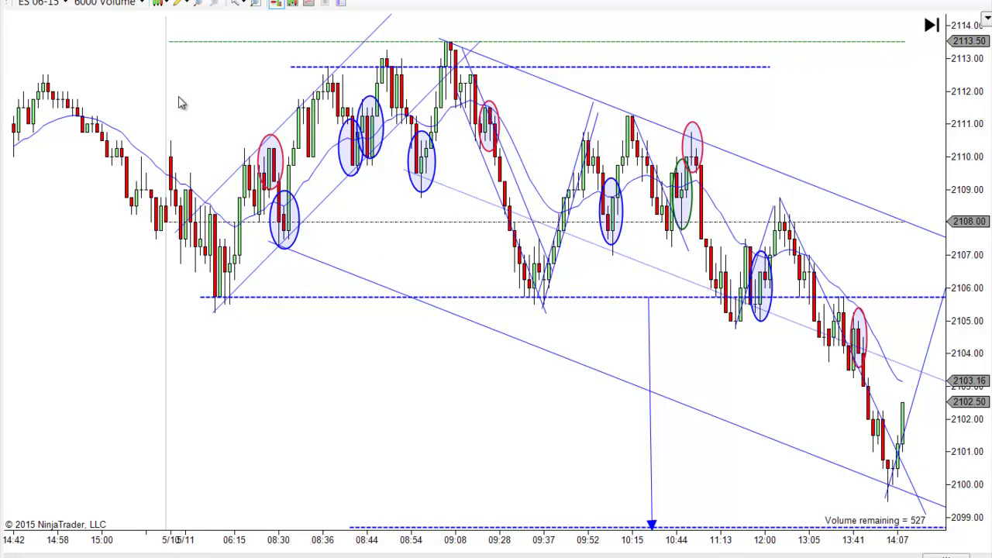
left_click_drag(148, 70, 294, 123)
left_click_drag(223, 81, 321, 99)
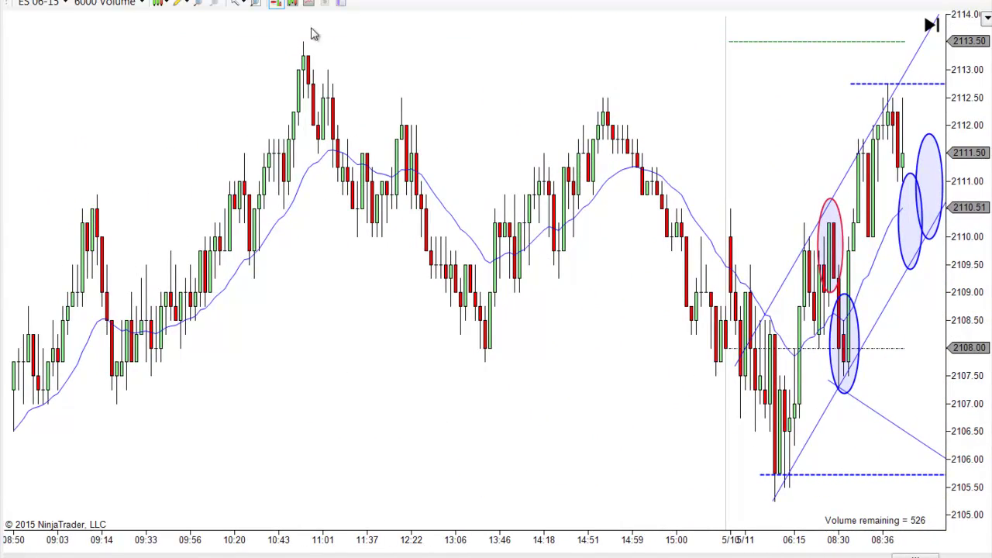
left_click_drag(287, 31, 491, 70)
left_click_drag(317, 39, 613, 65)
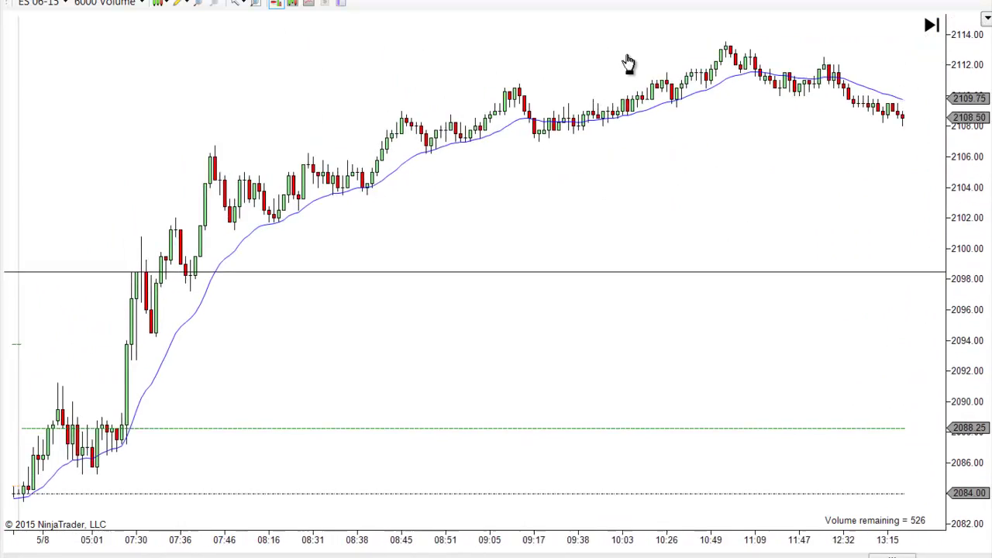
left_click_drag(279, 64, 648, 81)
Review the 5/11 session from its opening swings through the falling channel to the latest bars after 15:00.
scroll(501, 209, "down", 10)
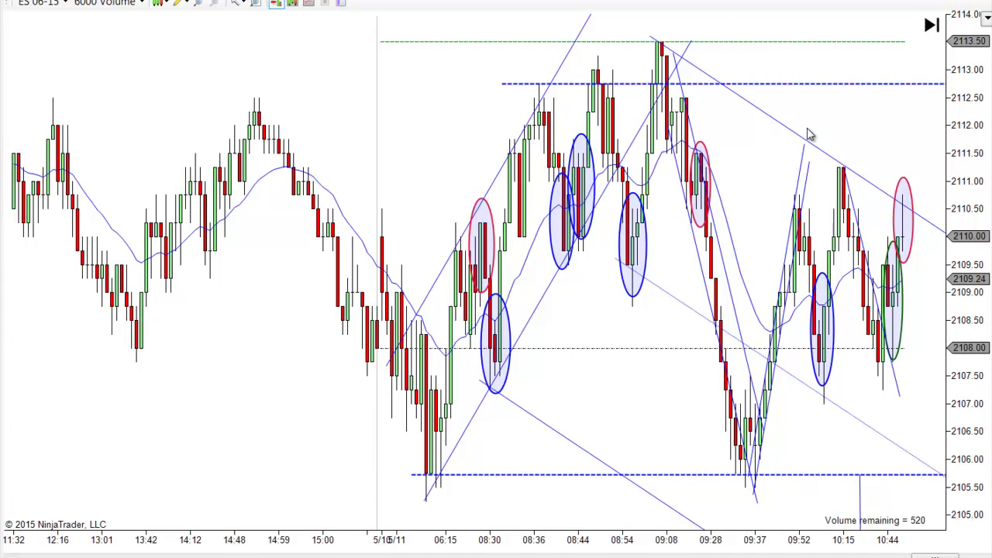
scroll(780, 155, "down", 10)
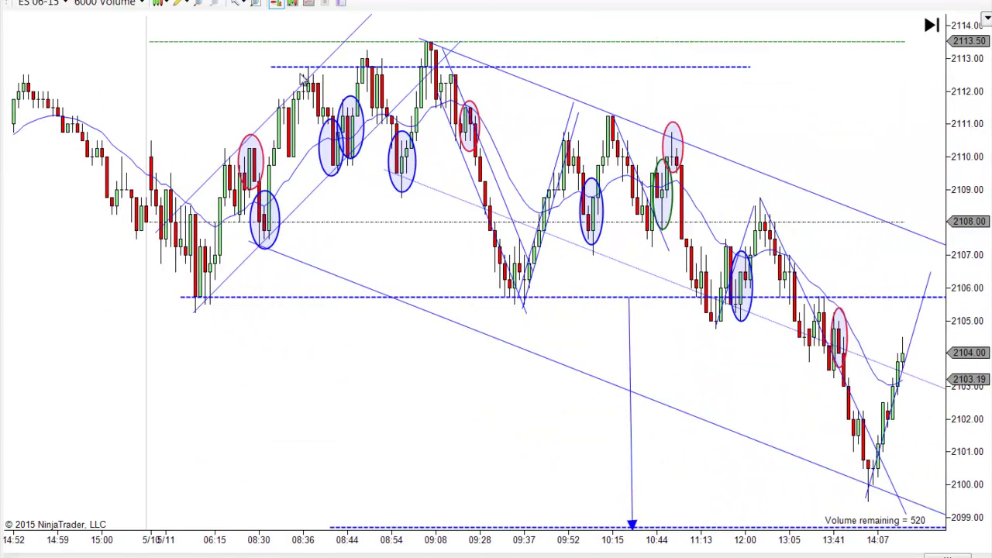
scroll(755, 122, "down", 3)
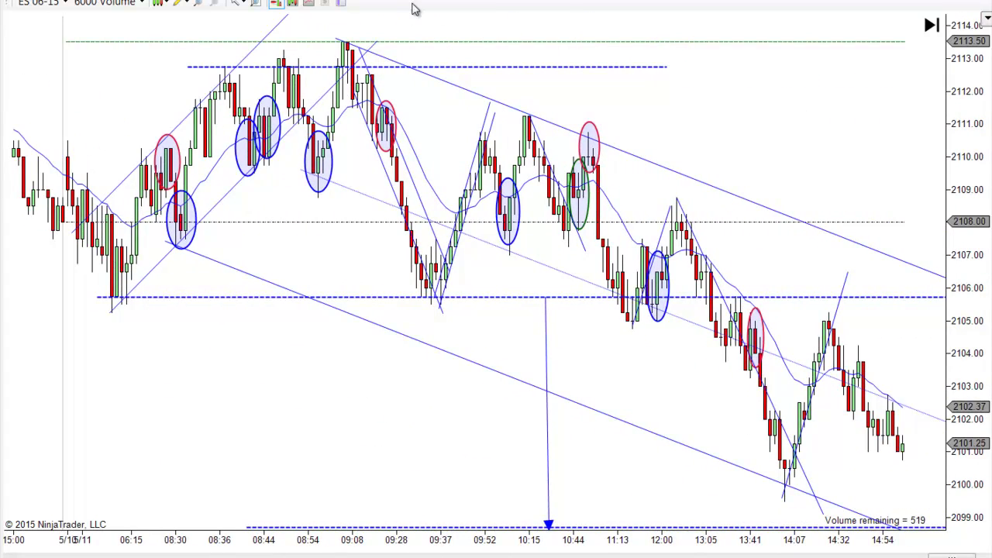
scroll(550, 93, "down", 5)
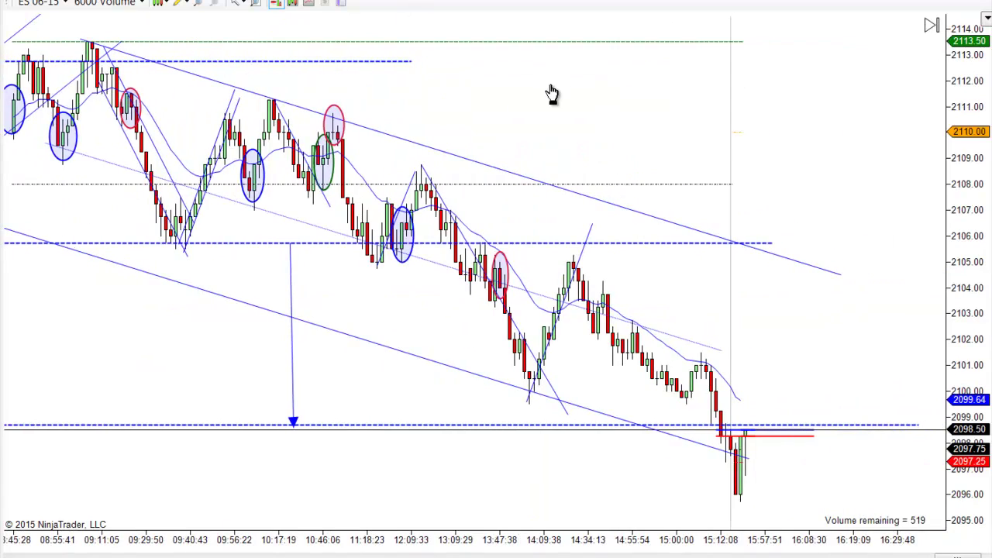
scroll(573, 97, "up", 4)
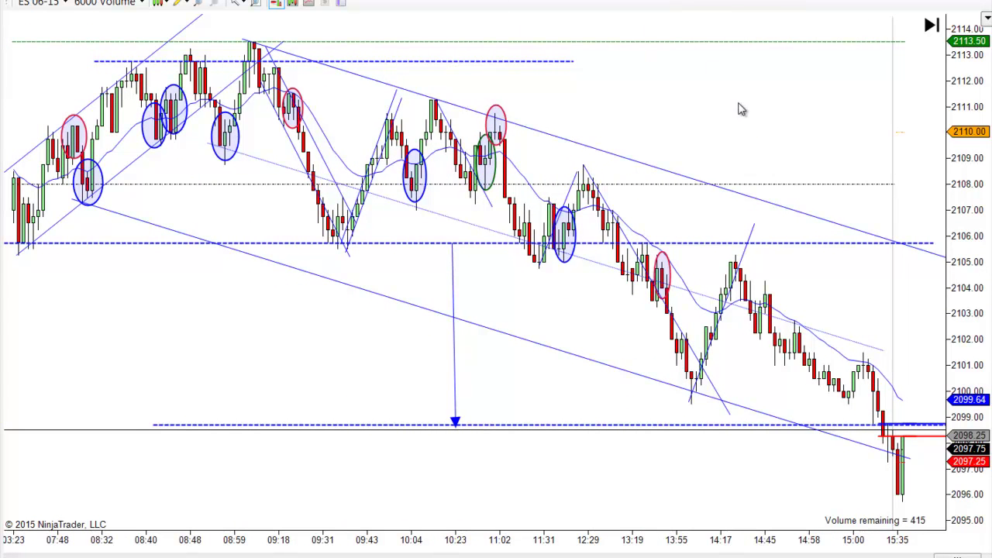
scroll(748, 112, "up", 1)
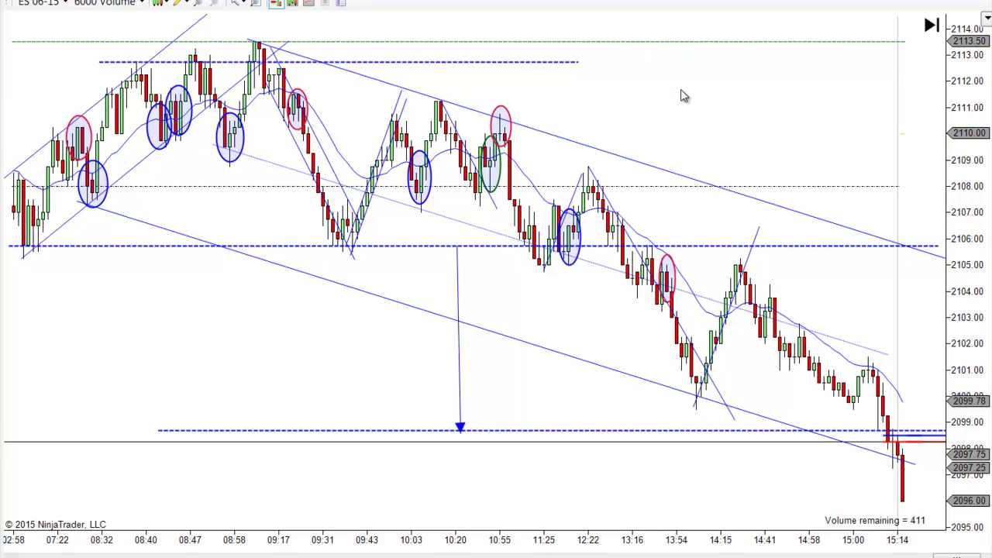